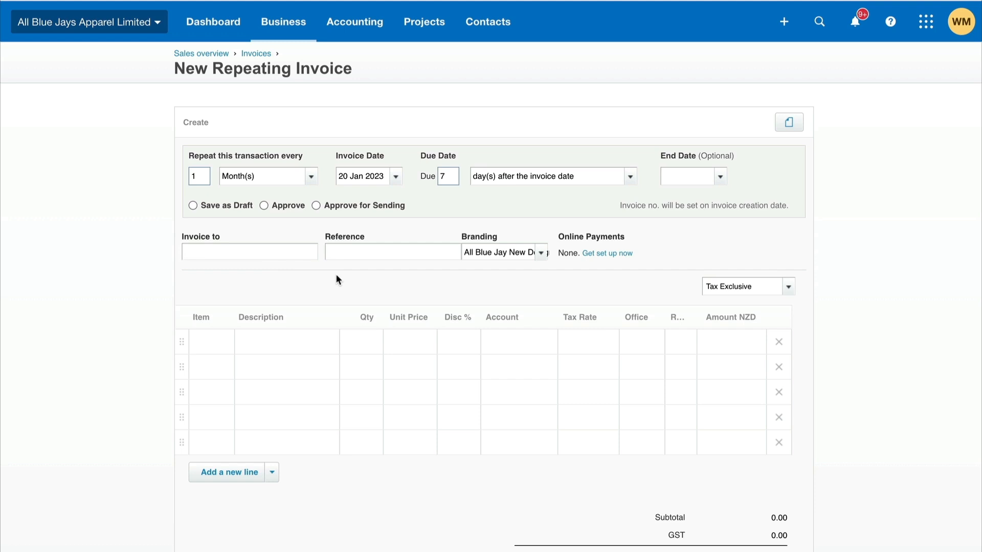
# - Leave the repeating invoice form and start a new standard invoice addressed to Action Enterprises Limited
pyautogui.click(257, 54)
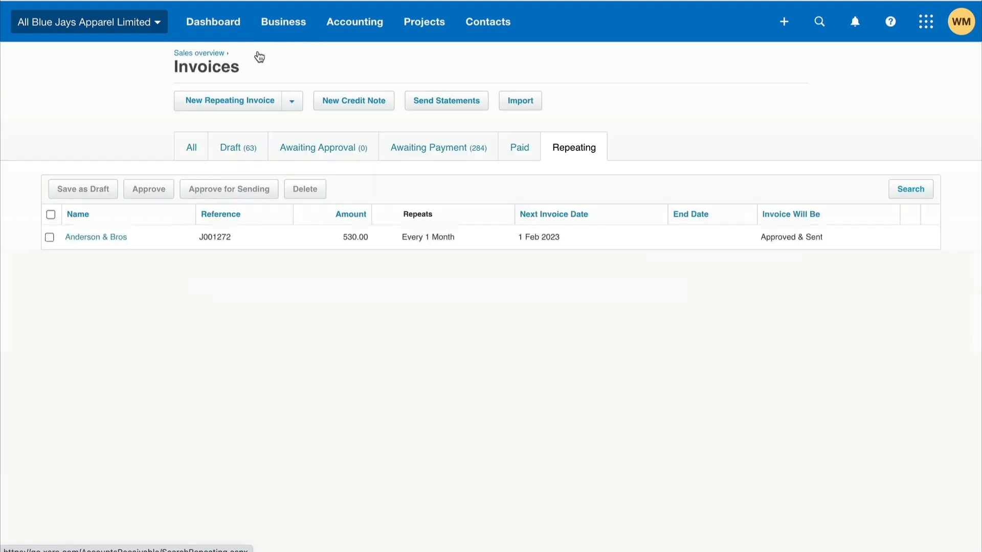
pyautogui.click(233, 102)
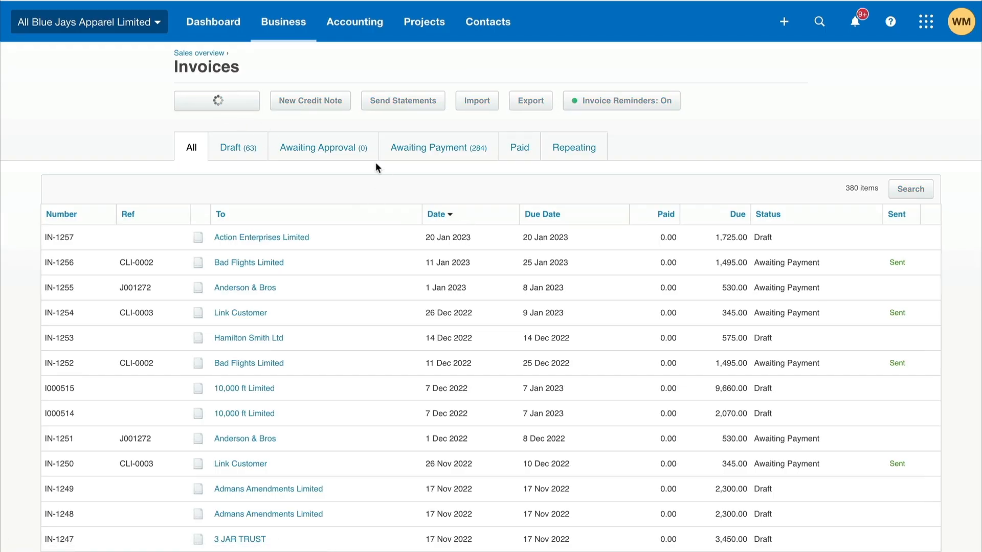
pyautogui.click(139, 128)
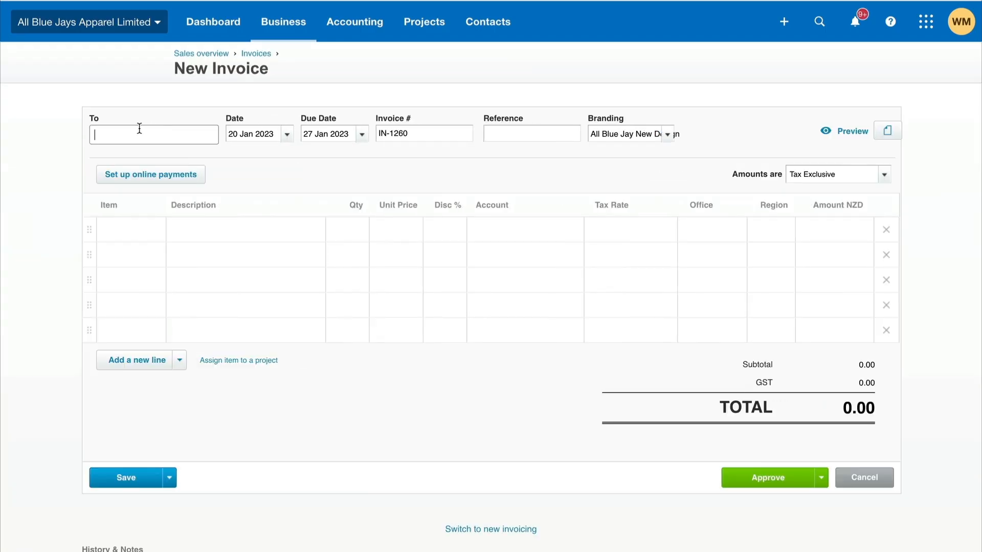
pyautogui.write('Actio')
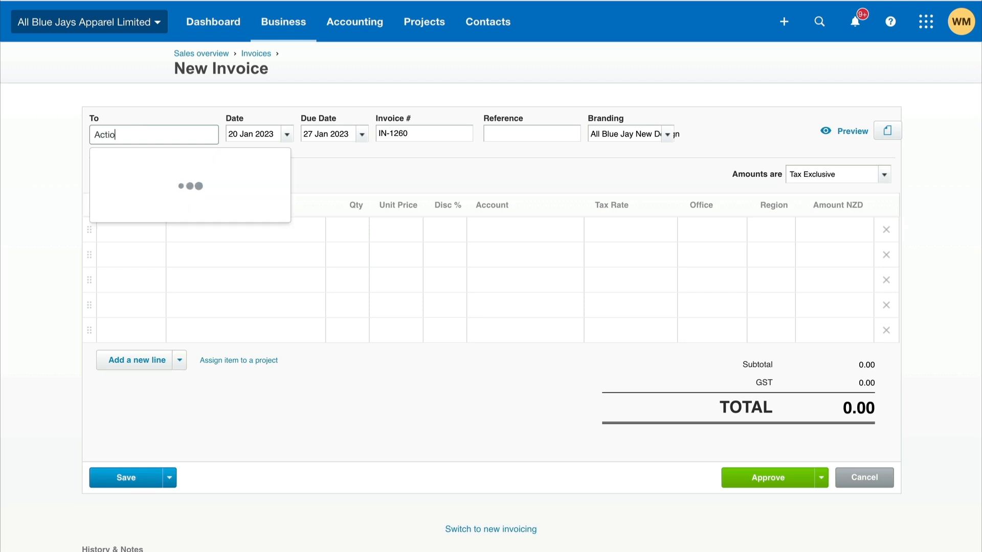
pyautogui.write('n Enter')
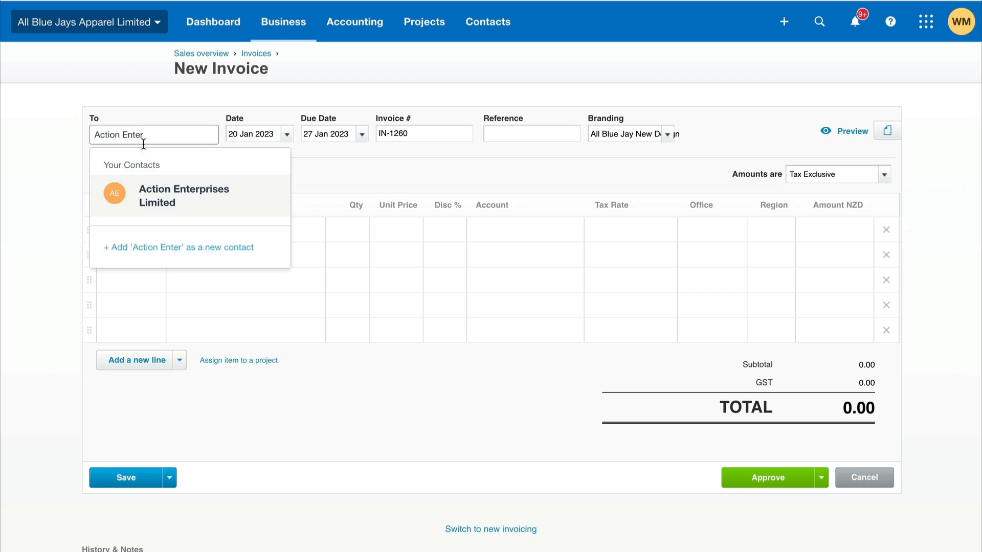
pyautogui.click(159, 202)
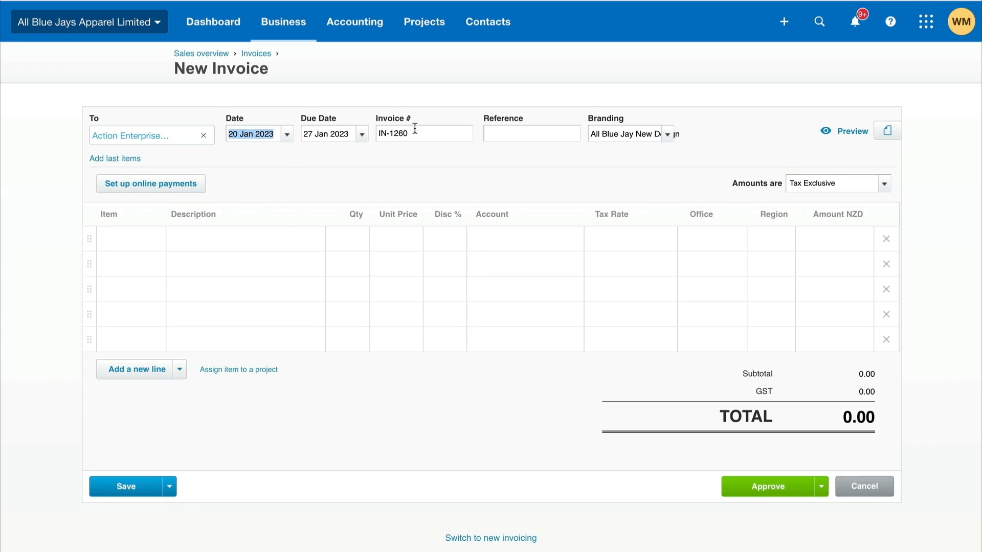
pyautogui.click(502, 130)
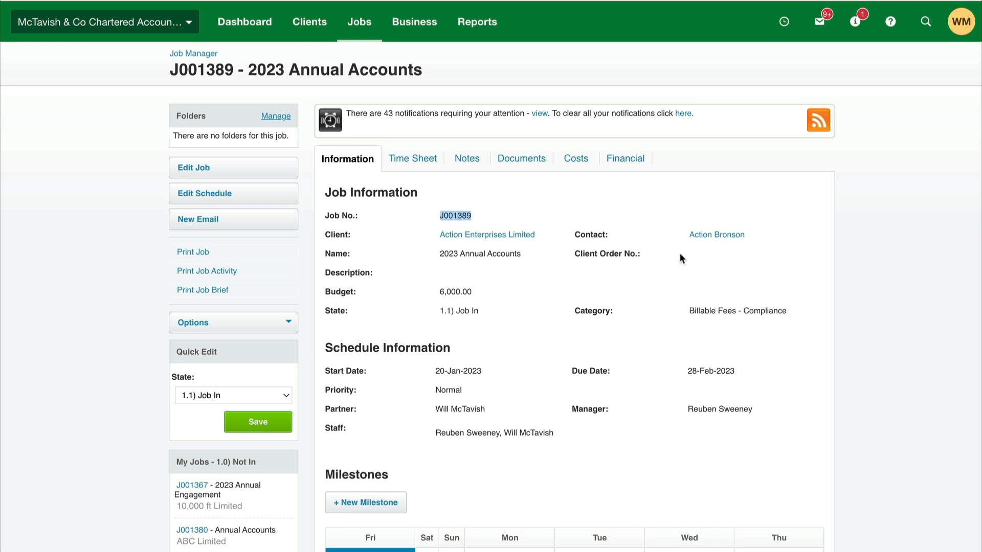
# - Switch to the practice manager and edit the 2023 Annual Accounts job, entering its client order number
pyautogui.click(271, 167)
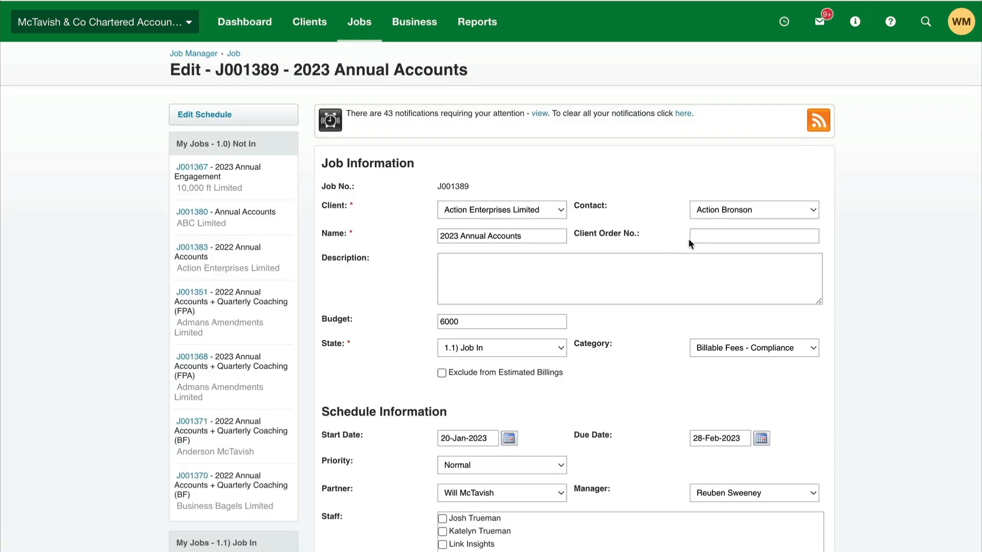
pyautogui.click(698, 237)
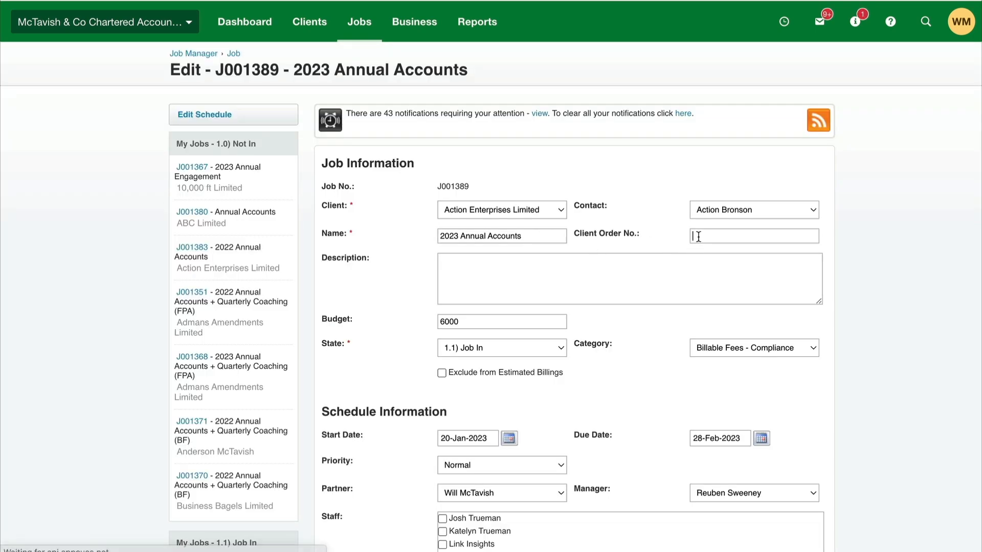
pyautogui.write('AWL')
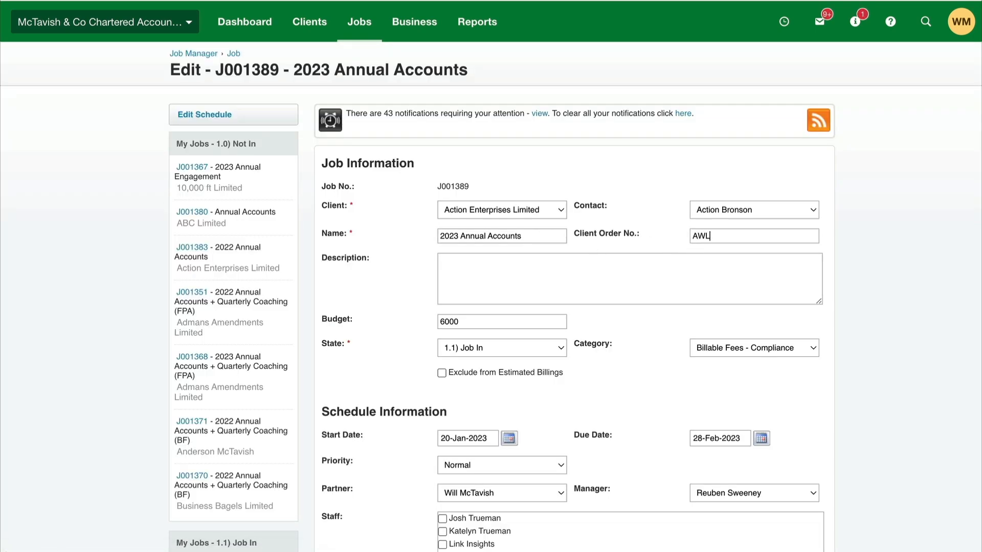
pyautogui.press('BackSpace')
pyautogui.press('BackSpace')
pyautogui.press('BackSpace')
pyautogui.write('AEL2023')
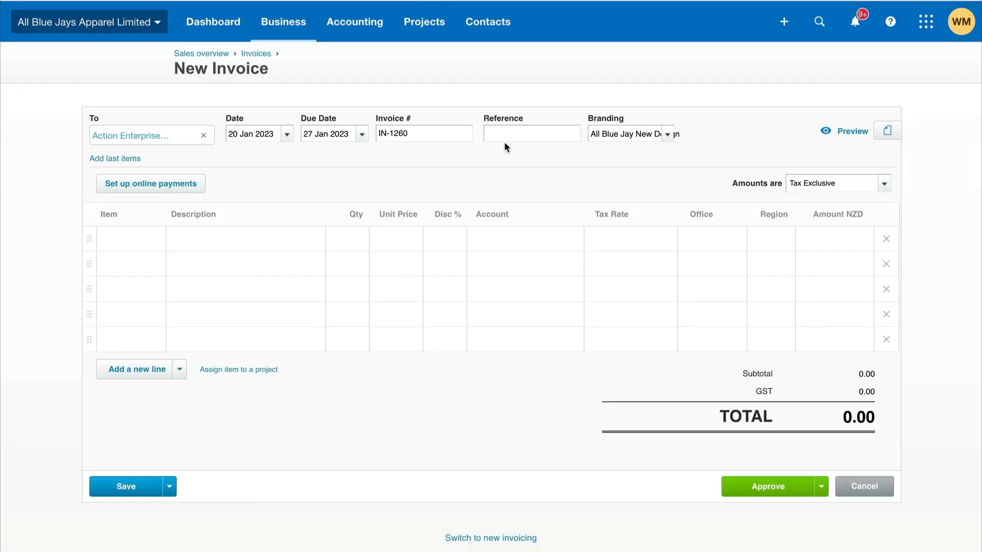
# - Return to the new invoice and enter job number J001389 as its reference
pyautogui.click(504, 132)
pyautogui.write('J001389')
pyautogui.press('shift+super+Left')
pyautogui.press('BackSpace')
# - Fill in the first invoice line as "Monthly Service Agreement" with quantity 1 and unit price 500
pyautogui.click(219, 232)
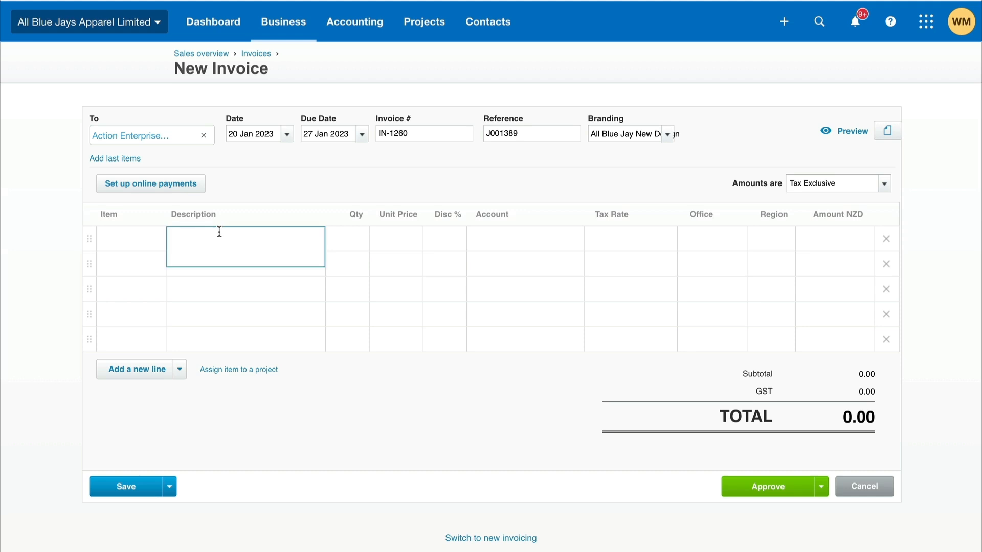
pyautogui.write('Monthly Service Agreement')
pyautogui.click(359, 232)
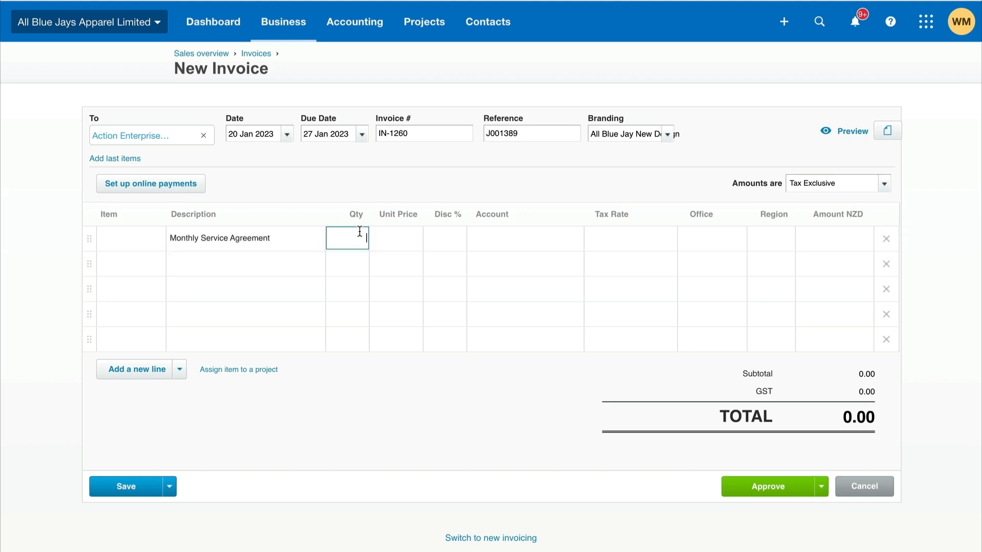
pyautogui.write('1')
pyautogui.press('Tab')
pyautogui.write('500')
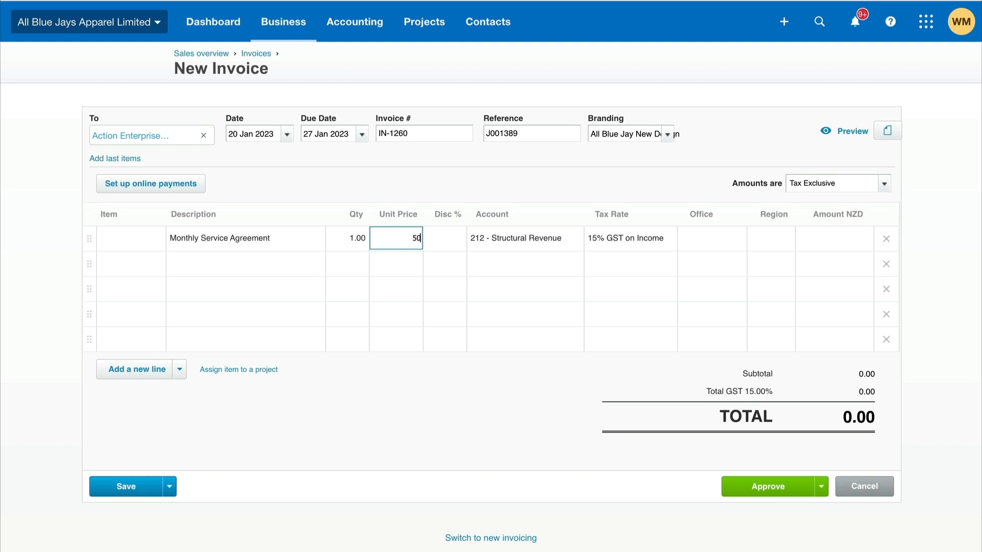
pyautogui.press('Tab')
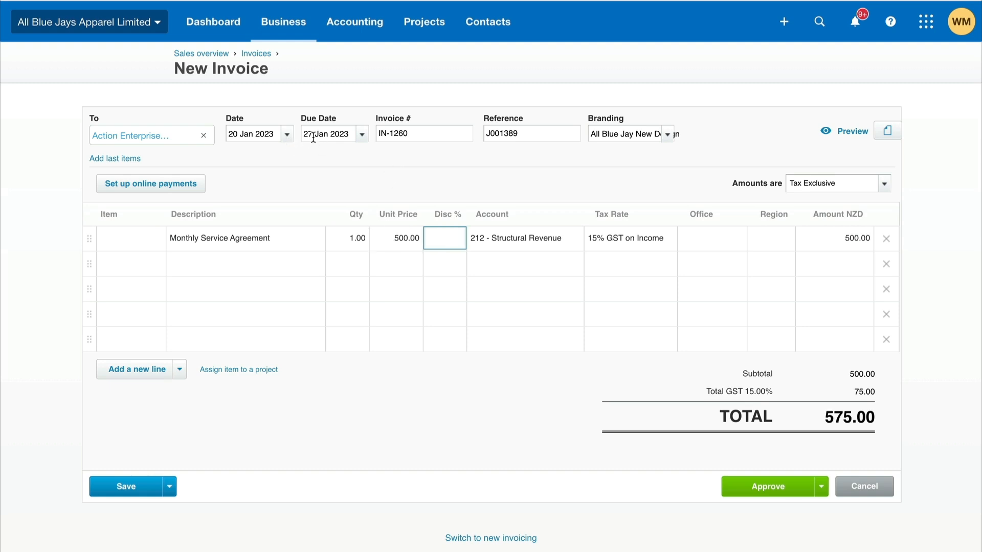
# - Set the invoice date to 1 Jan 2023 and the first line's account to 200 - Compliance Revenue
pyautogui.click(287, 134)
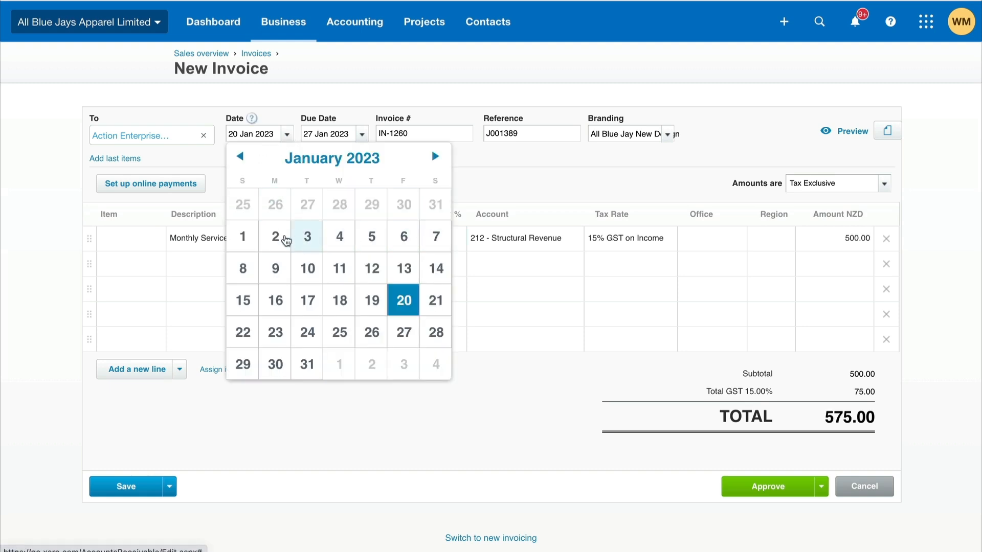
pyautogui.click(243, 236)
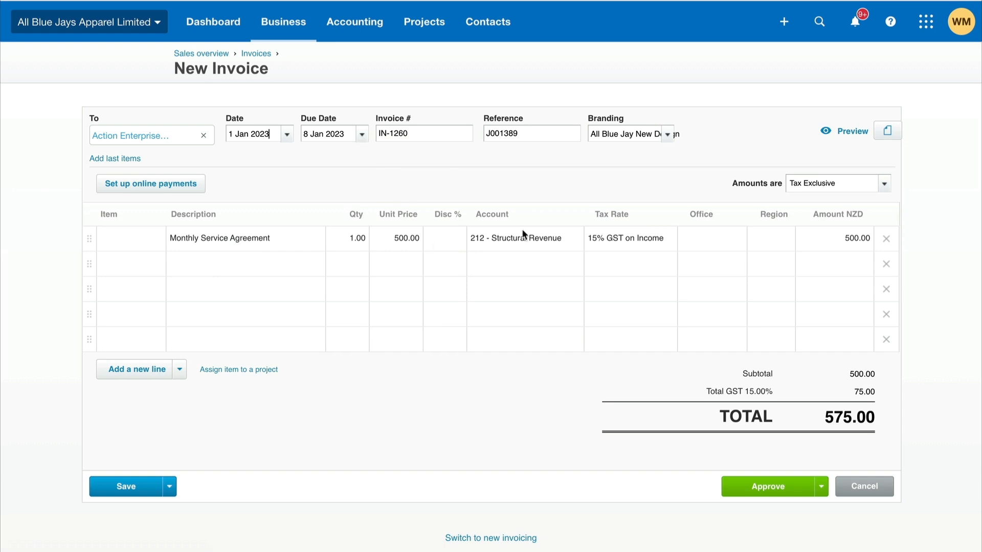
pyautogui.click(505, 240)
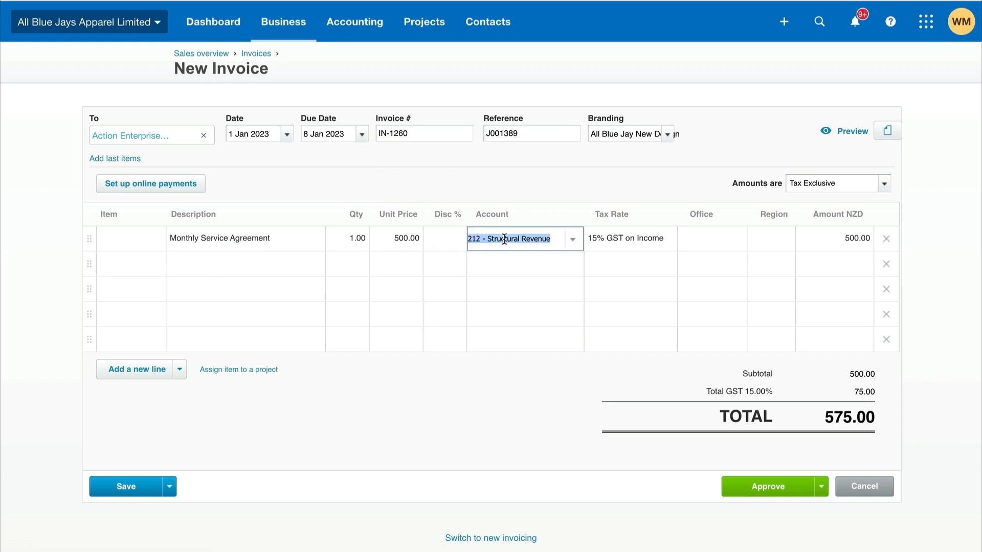
pyautogui.press('BackSpace')
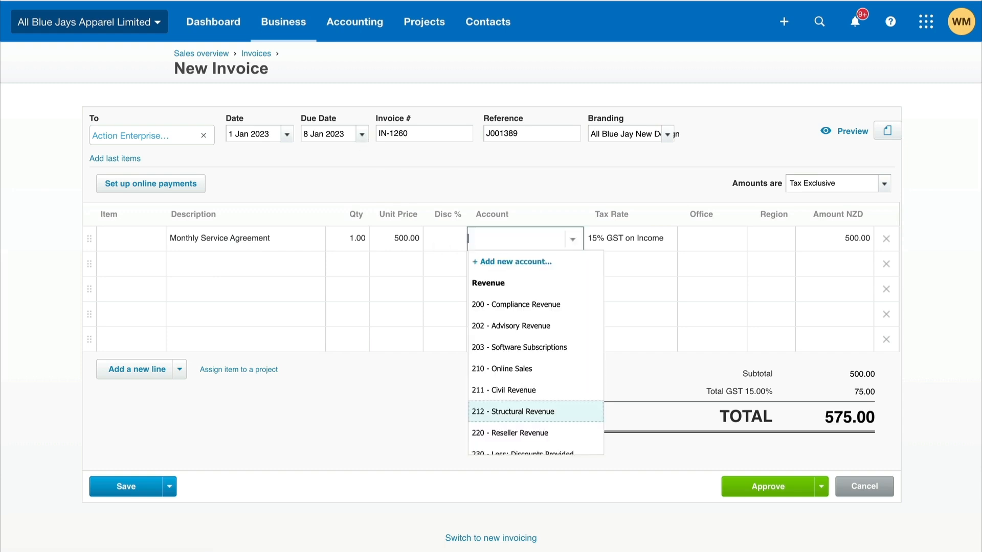
pyautogui.click(523, 307)
pyautogui.click(497, 429)
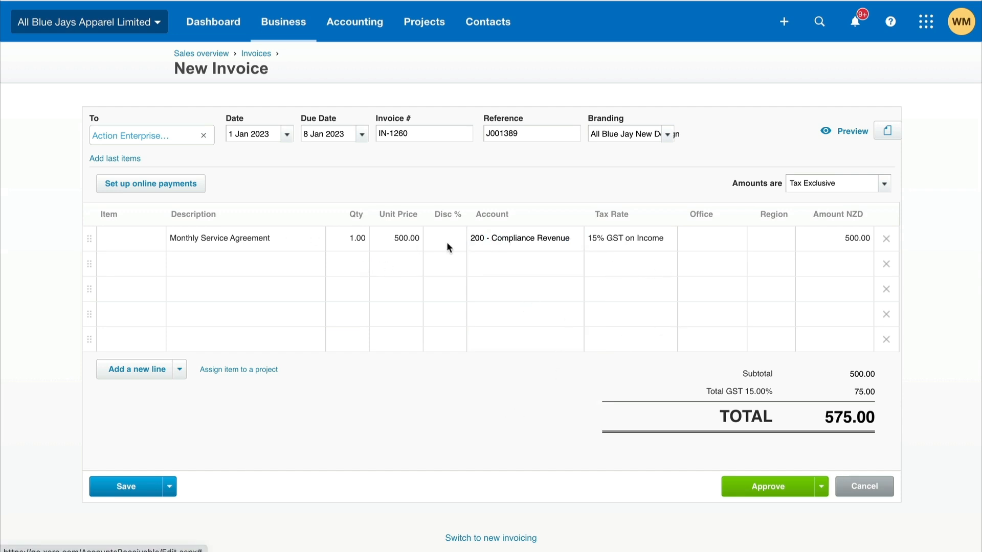
# - Set the first invoice line's unit price to 300
pyautogui.click(402, 240)
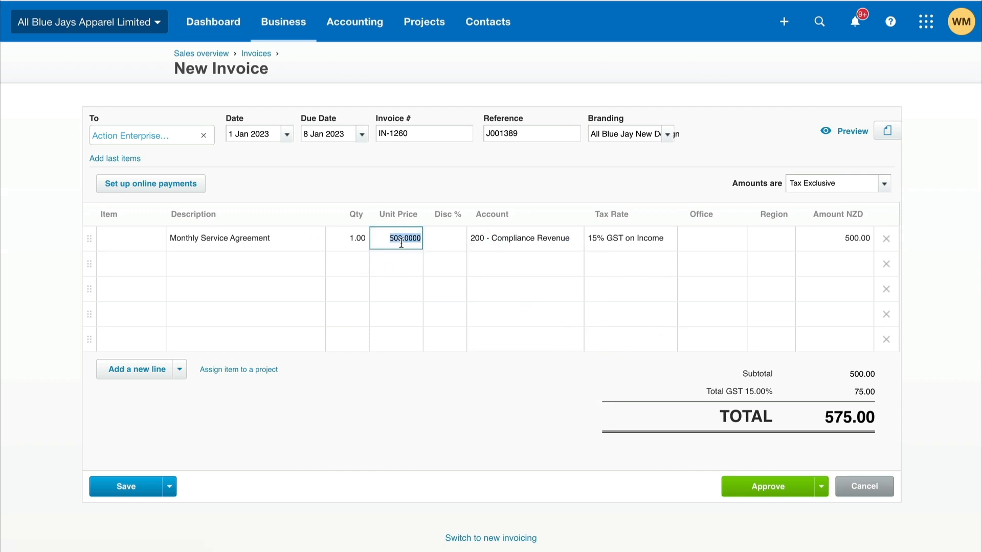
pyautogui.write('300')
pyautogui.press('Tab')
pyautogui.press('Tab')
pyautogui.press('Tab')
pyautogui.press('Tab')
pyautogui.press('Tab')
pyautogui.press('Tab')
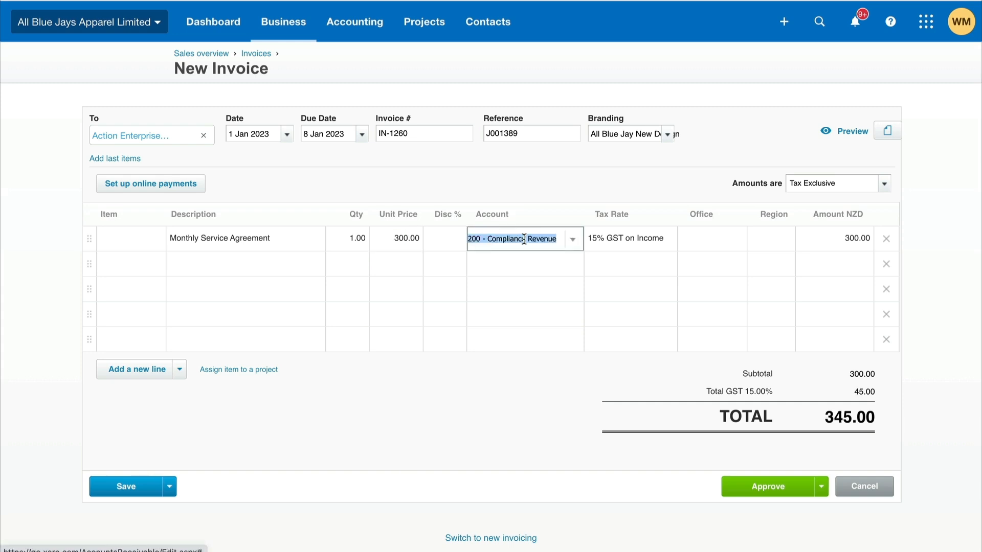
pyautogui.press('Tab')
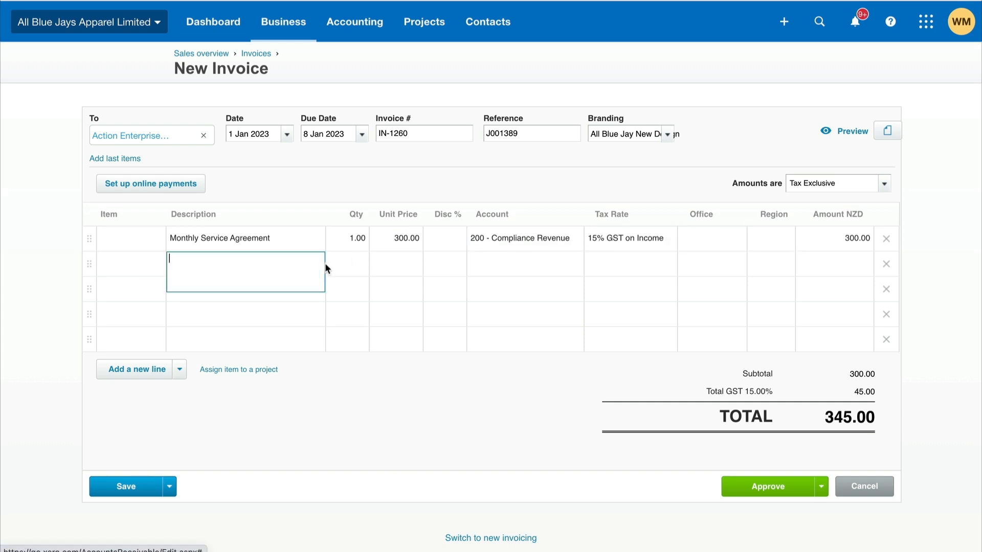
# - Extend the first line's description to "Monthly Service Agreement - Tax"
pyautogui.click(287, 239)
pyautogui.moveTo(287, 239); pyautogui.dragTo(122, 236)
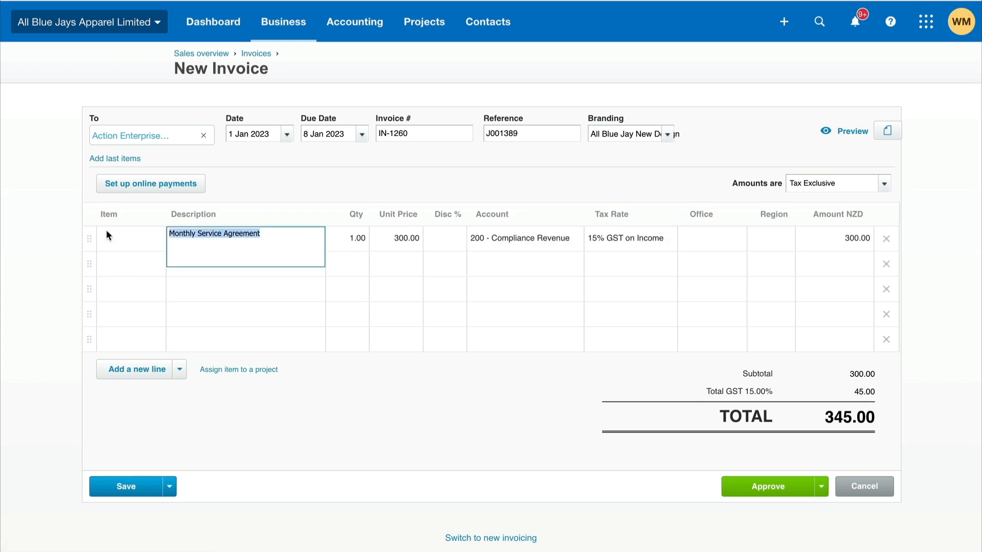
pyautogui.press('Right')
pyautogui.write('- Tax')
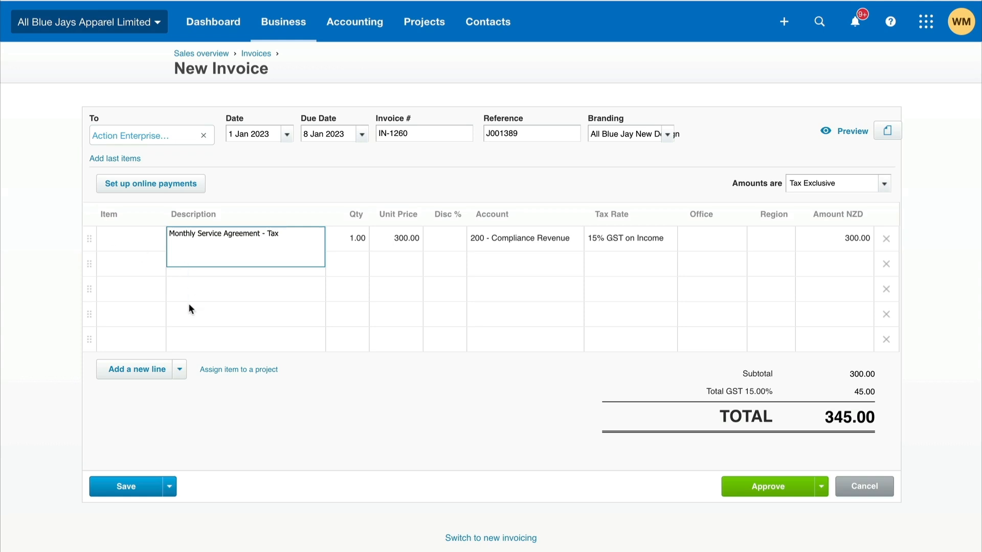
# - Add a second invoice line, "Monthly Service Agreement - Coaching", with quantity 1 and unit price 200
pyautogui.click(212, 266)
pyautogui.write('Monthly Service Agreement - Coaching')
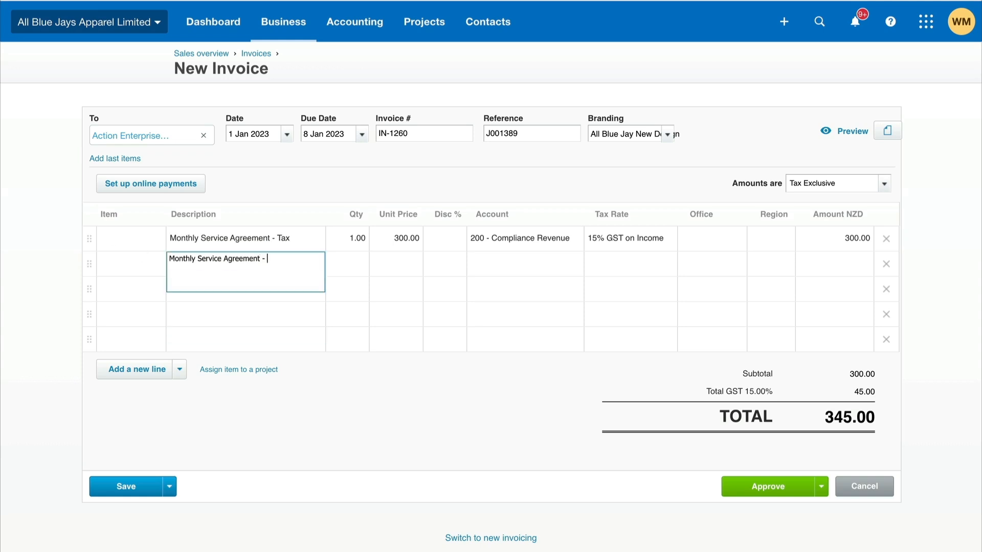
pyautogui.press('Tab')
pyautogui.press('Tab')
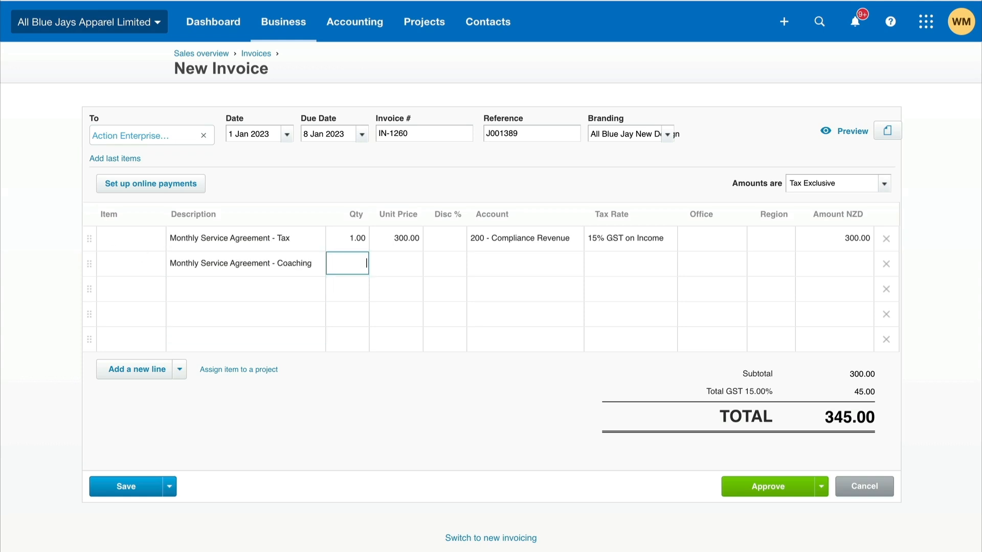
pyautogui.write('200')
pyautogui.press('Tab')
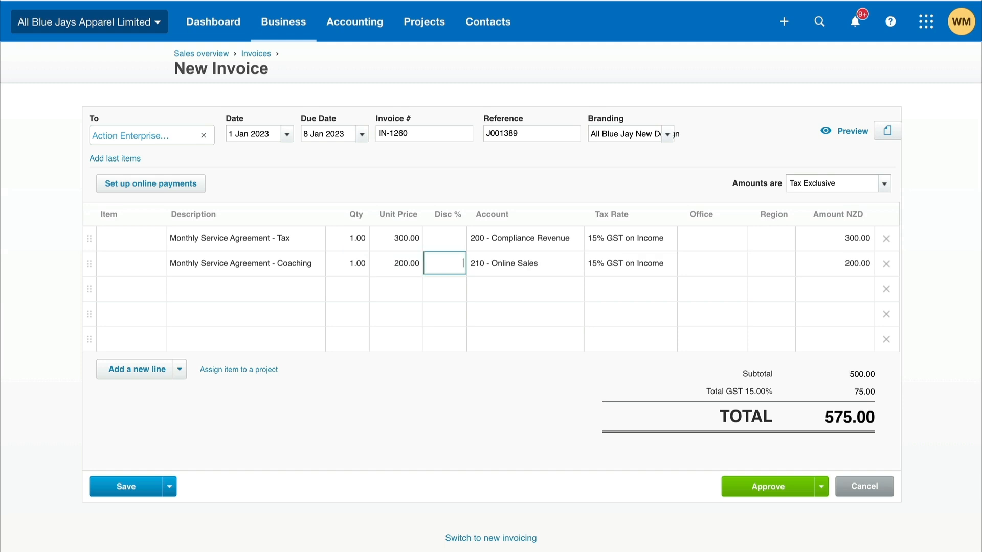
# - Set the coaching line's account to 202 - Advisory Revenue and approve the invoice
pyautogui.press('Tab')
pyautogui.write('20')
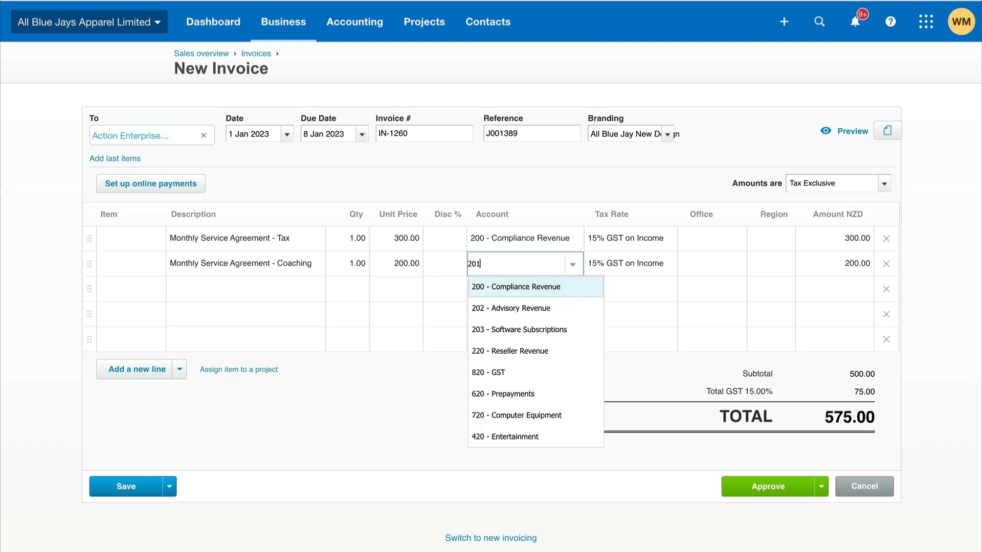
pyautogui.click(514, 308)
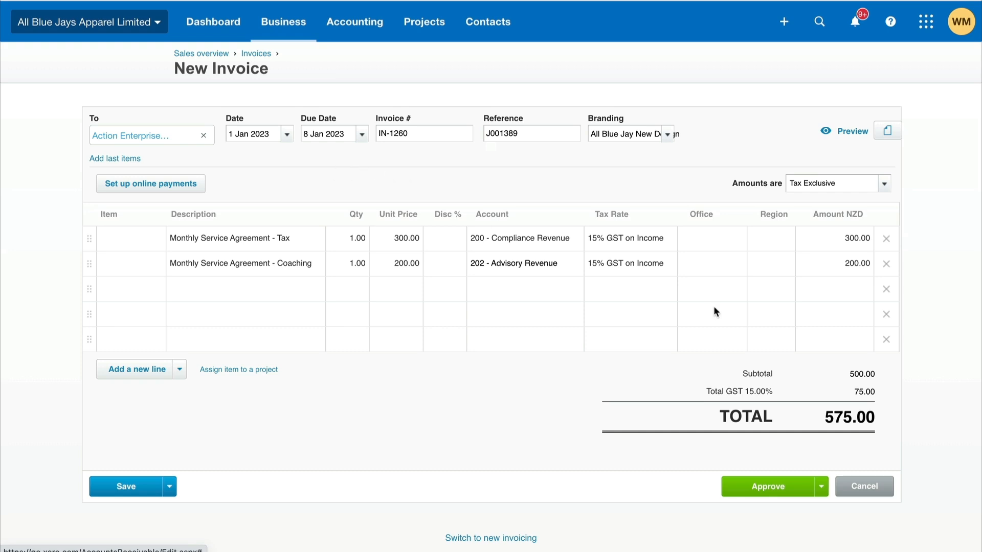
pyautogui.moveTo(164, 139)
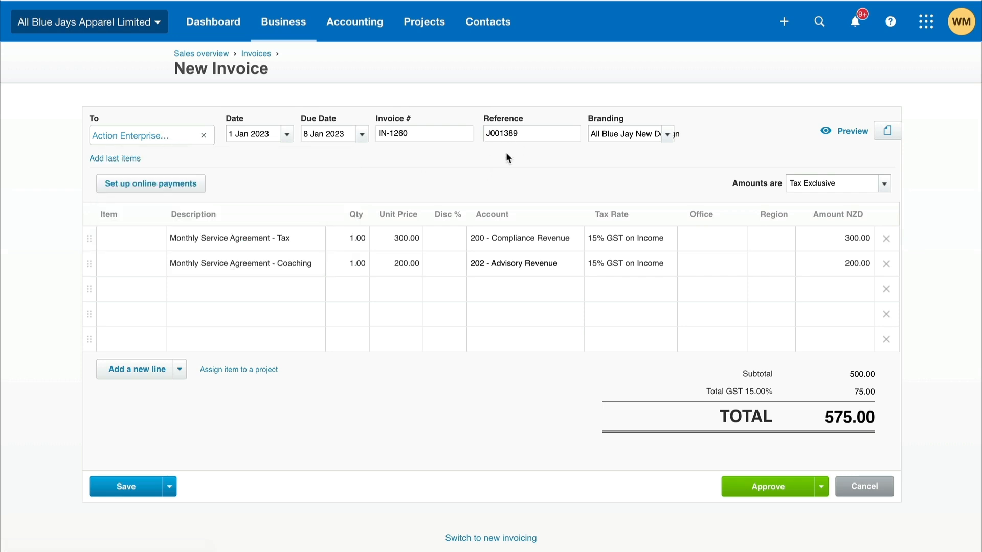
pyautogui.click(765, 489)
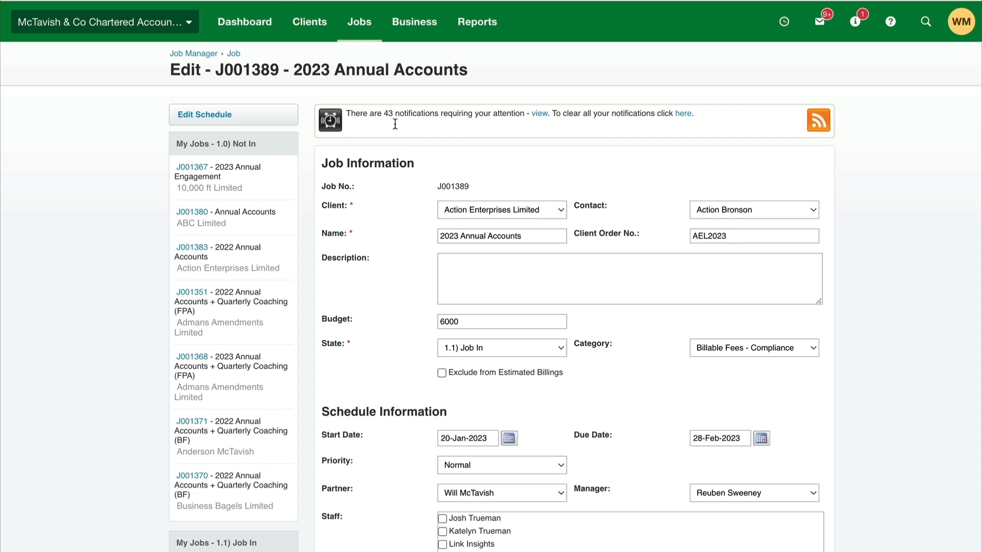
# - Switch to the practice manager, save the edited 2023 Annual Accounts job and open its financial details
pyautogui.scroll(-5, 452, 258)
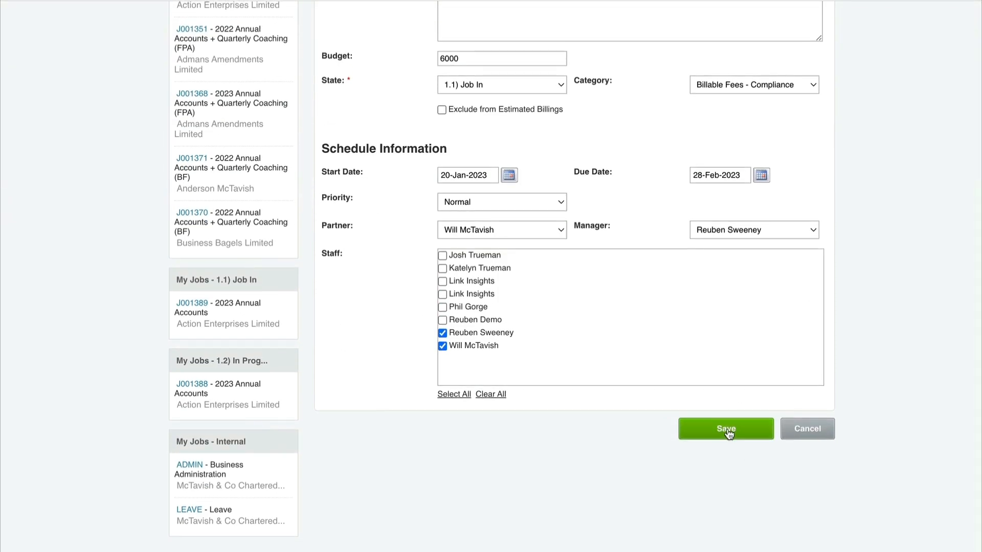
pyautogui.click(727, 429)
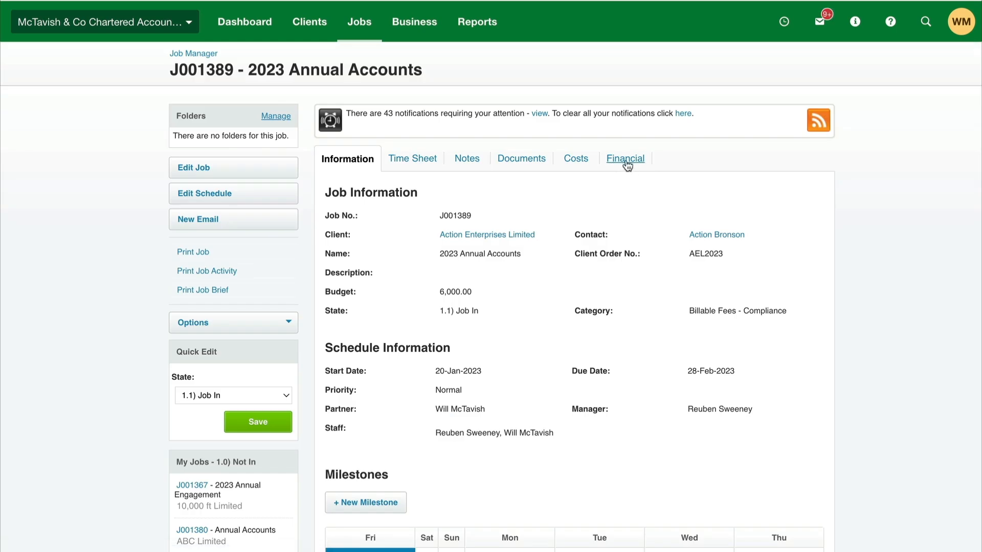
pyautogui.click(625, 159)
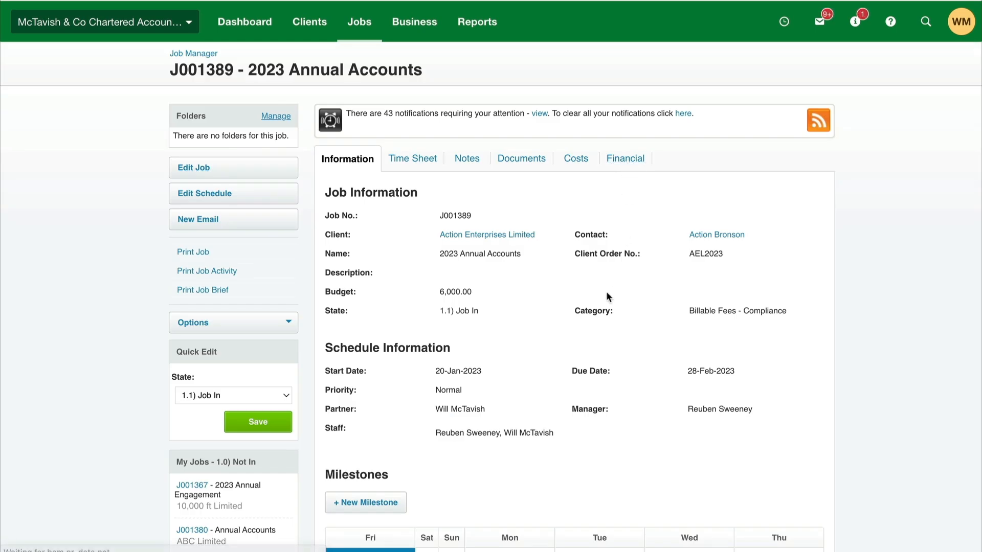
# - Examine the estimated billings and the Invoices section in the financial details of the 2023 Annual Accounts job
pyautogui.scroll(-1, 605, 303)
pyautogui.scroll(-6, 604, 304)
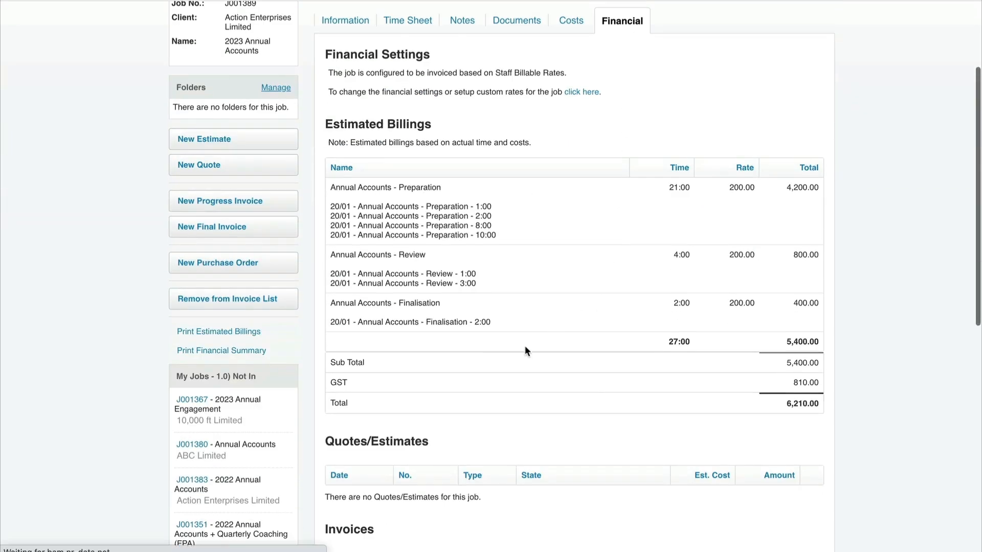
pyautogui.scroll(5, 402, 345)
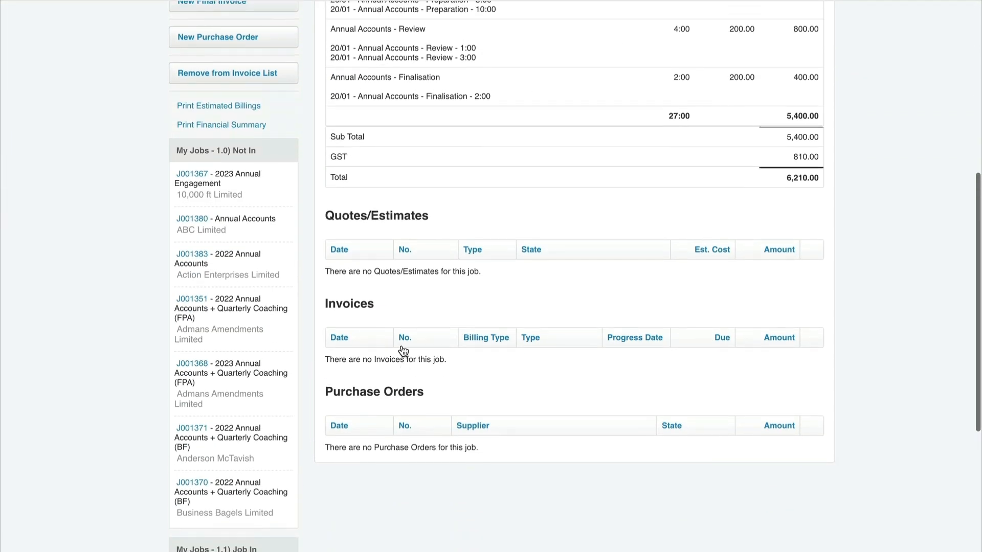
pyautogui.scroll(2, 402, 346)
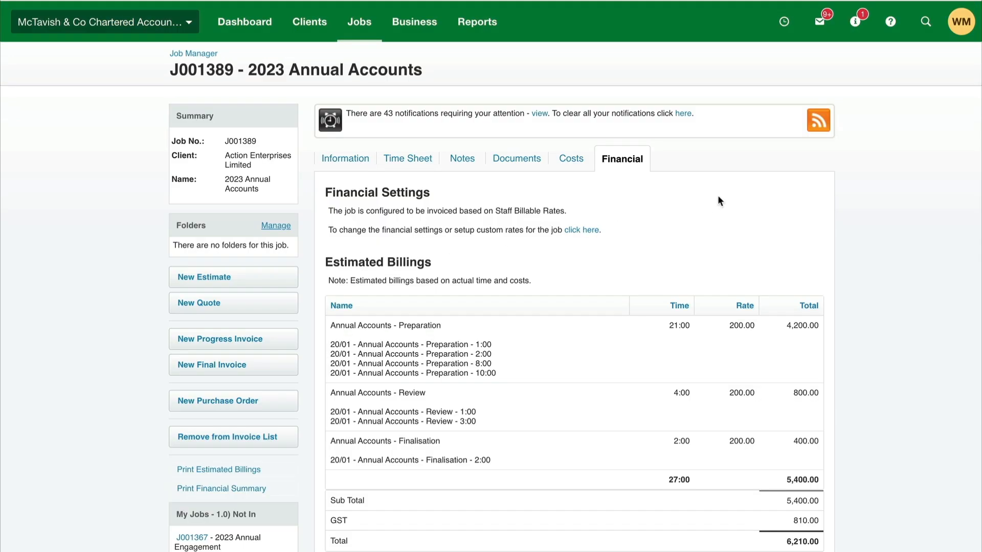
pyautogui.scroll(-1, 717, 195)
pyautogui.scroll(-6, 715, 195)
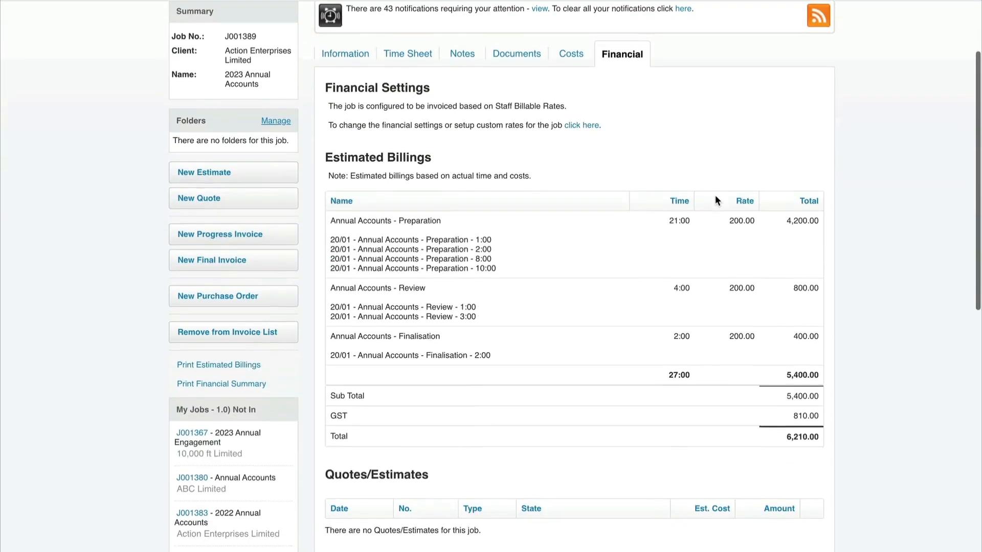
pyautogui.scroll(6, 571, 406)
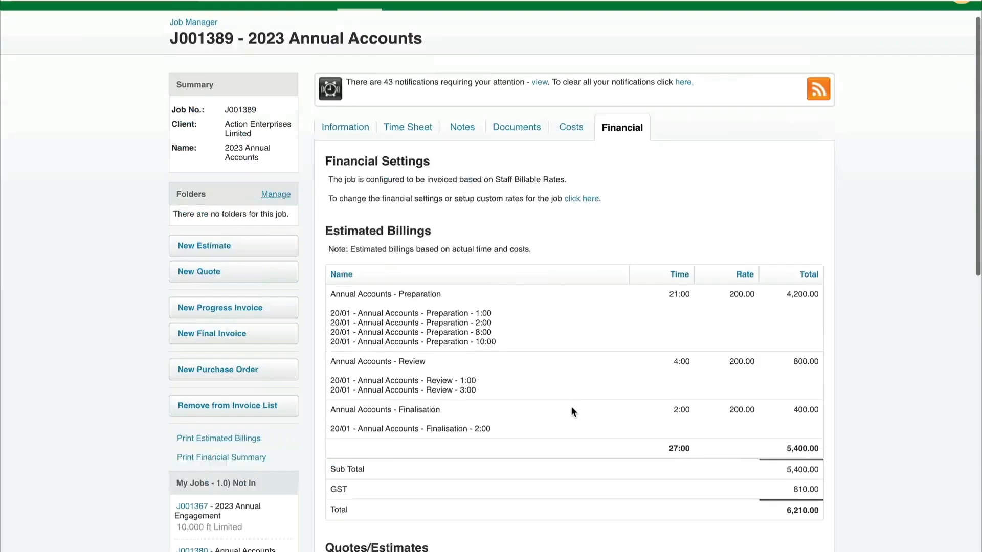
pyautogui.scroll(-5, 635, 263)
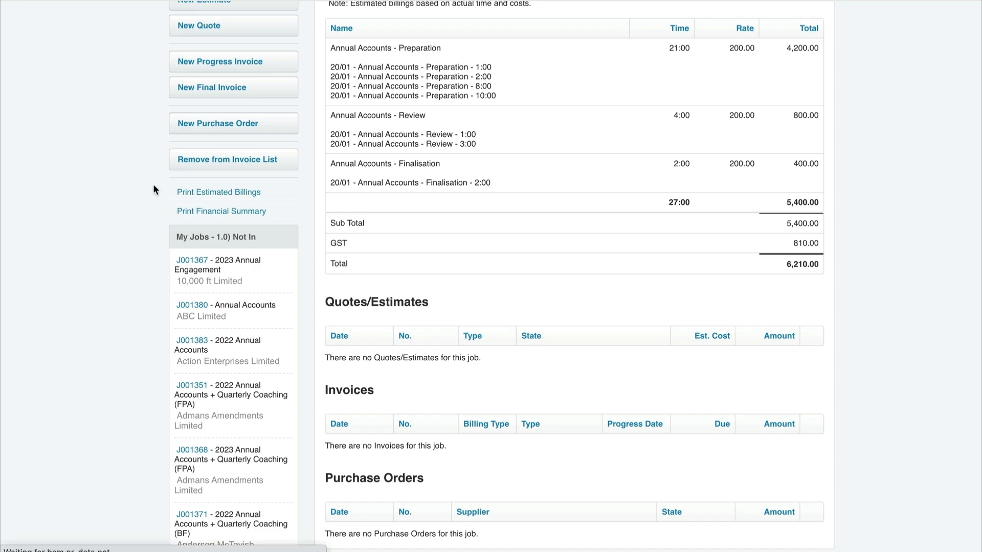
# - Open the 01-Jan-2023 final invoice from the job's Invoices list, review its job information and costs, and return to the job
pyautogui.scroll(-5, 586, 271)
pyautogui.scroll(-1, 586, 271)
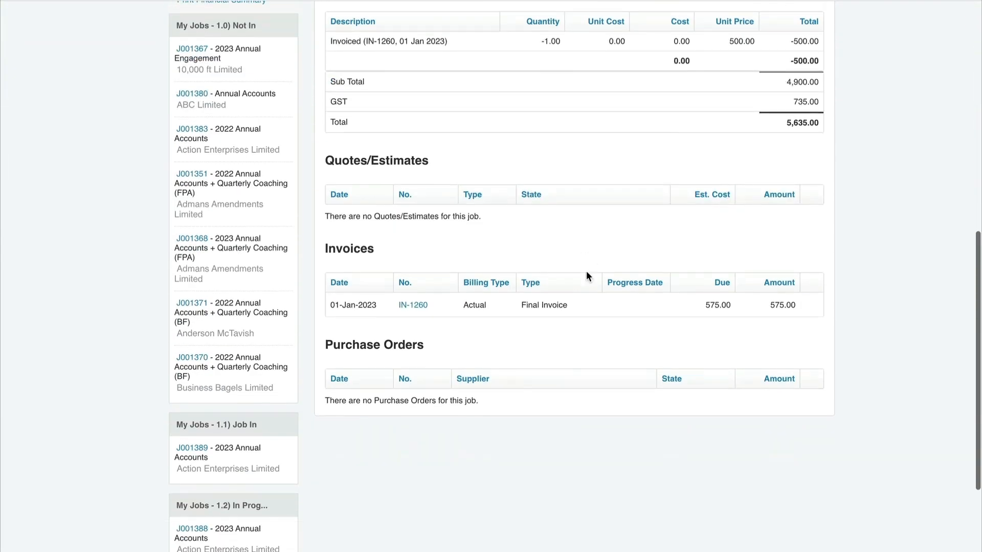
pyautogui.scroll(-1, 533, 356)
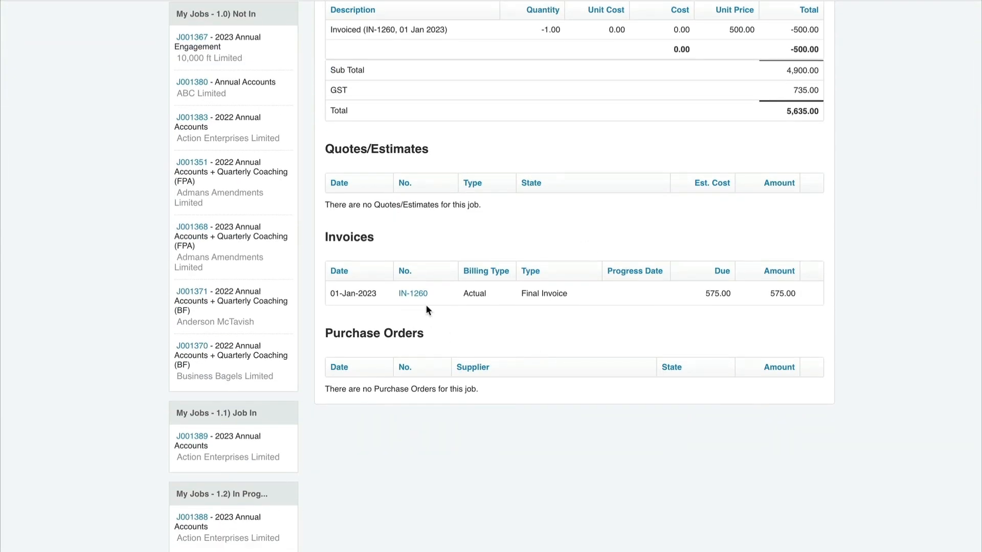
pyautogui.click(415, 295)
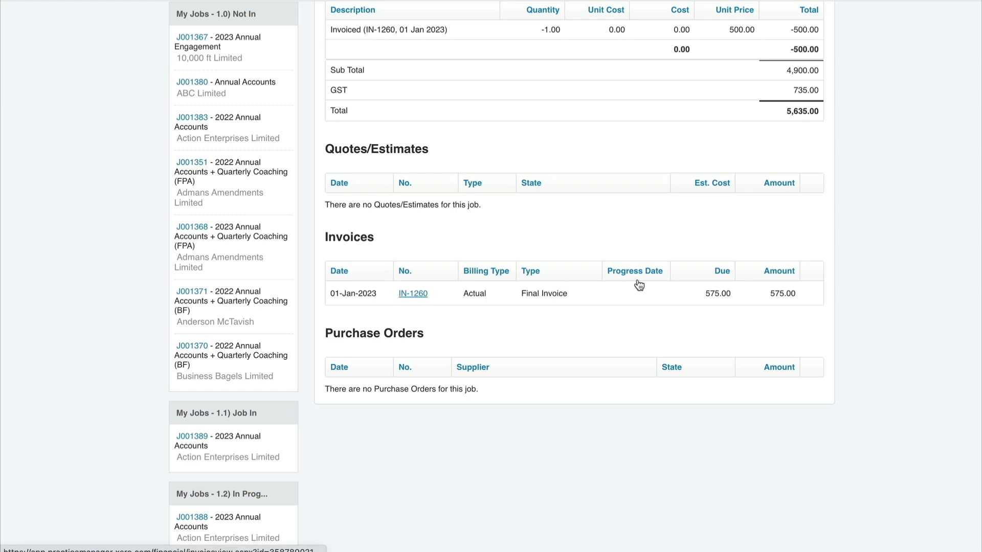
pyautogui.scroll(-7, 772, 292)
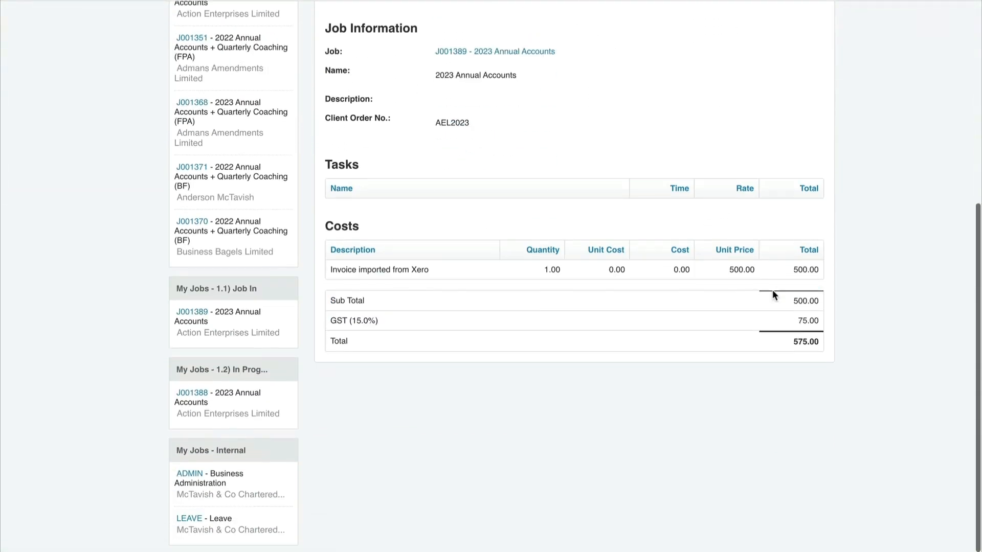
pyautogui.scroll(1, 589, 260)
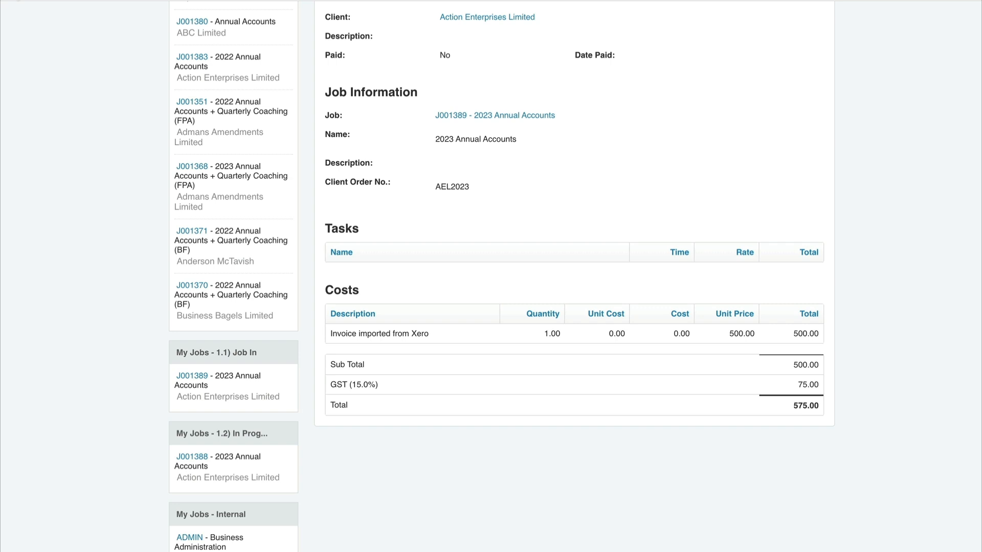
pyautogui.press('super+Left')
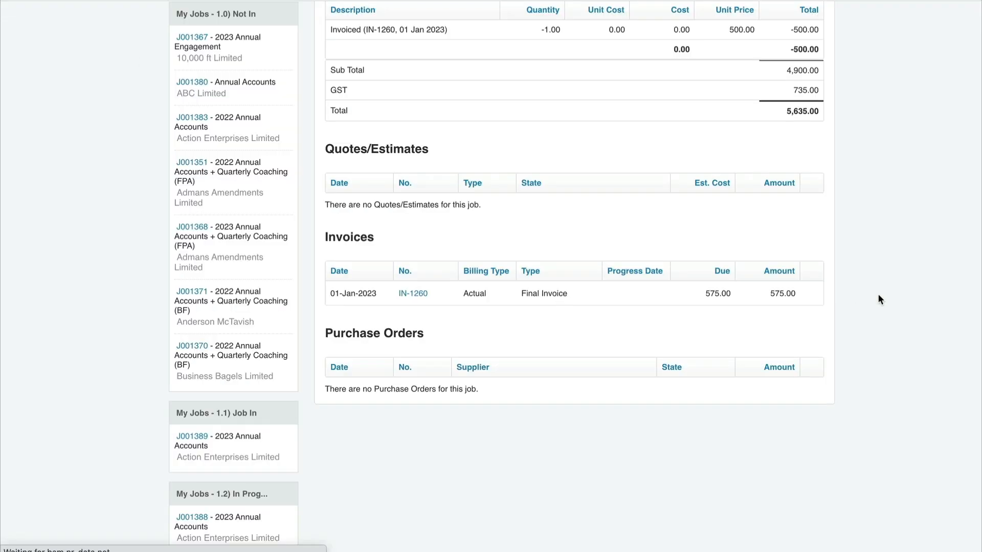
# - Switch to the WIP Ledger Report for the 2023 Annual Accounts job, refresh it and review its interim and time entries
pyautogui.scroll(-1, 742, 289)
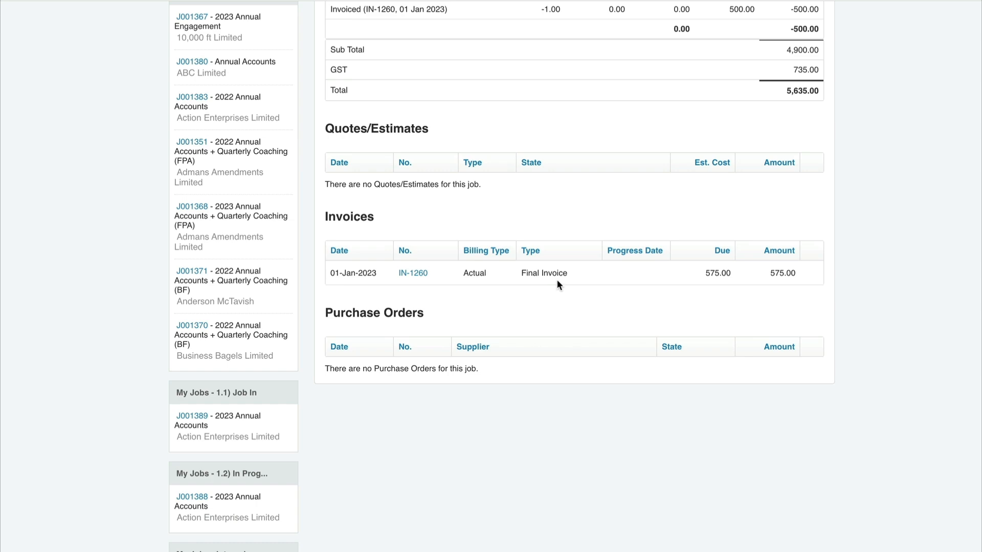
pyautogui.scroll(10, 557, 279)
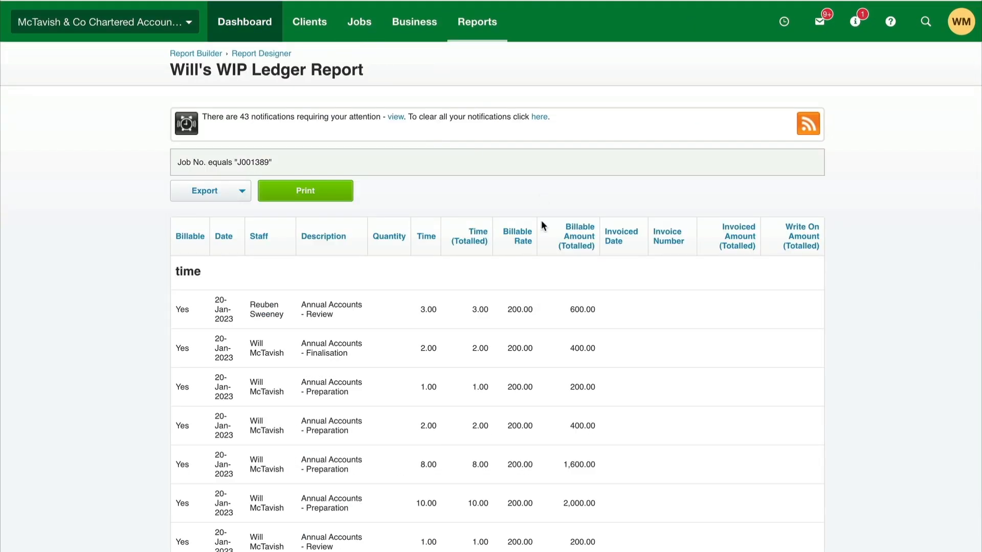
pyautogui.scroll(-2, 541, 225)
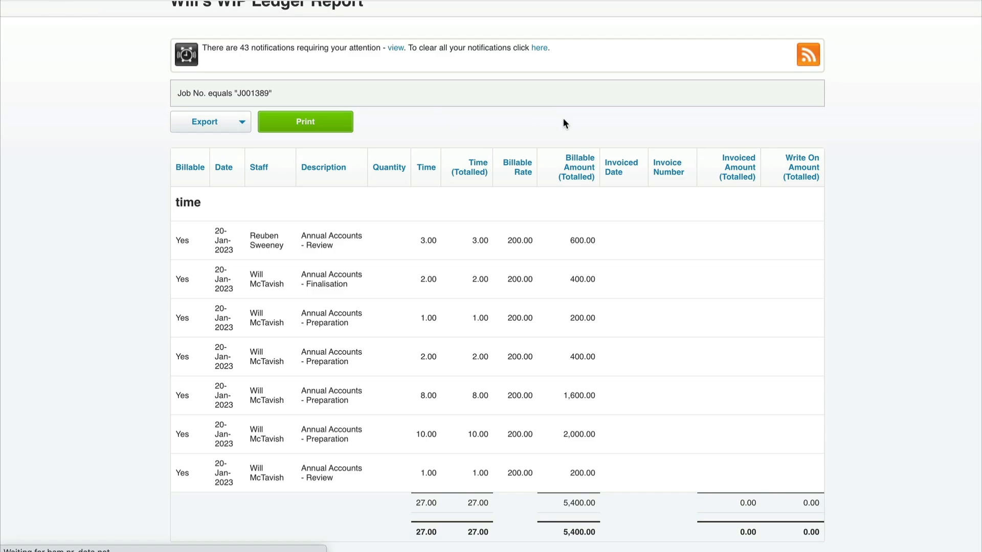
pyautogui.scroll(-3, 705, 207)
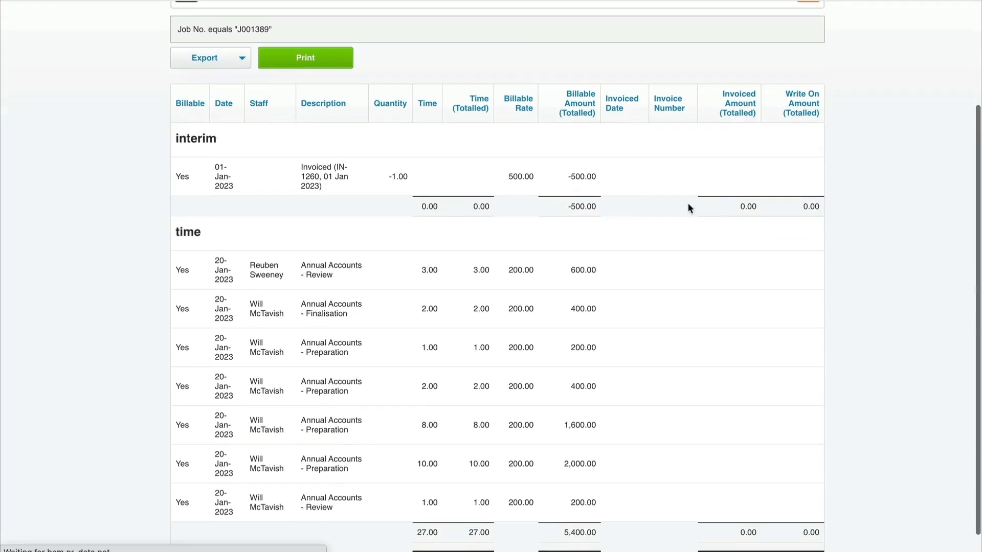